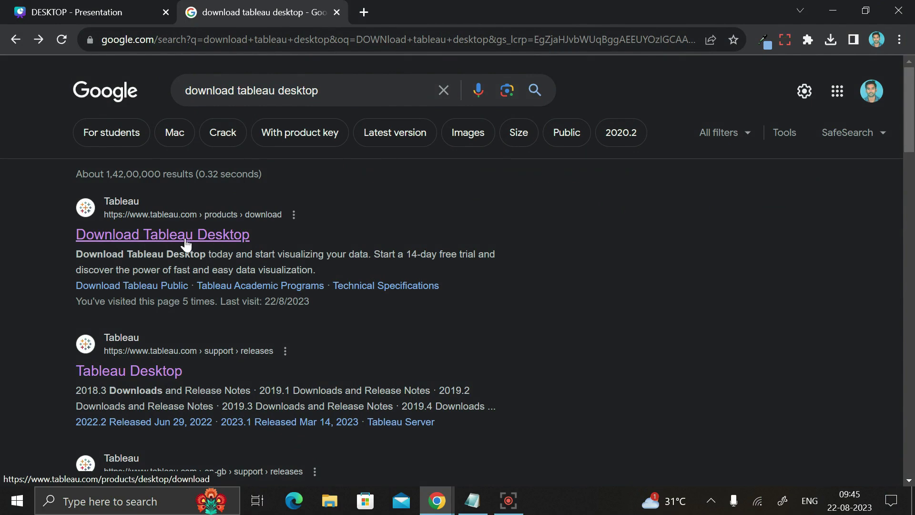
# Open the tableau.com 'Download Tableau Desktop' result from the Google search
pyautogui.click(170, 238)
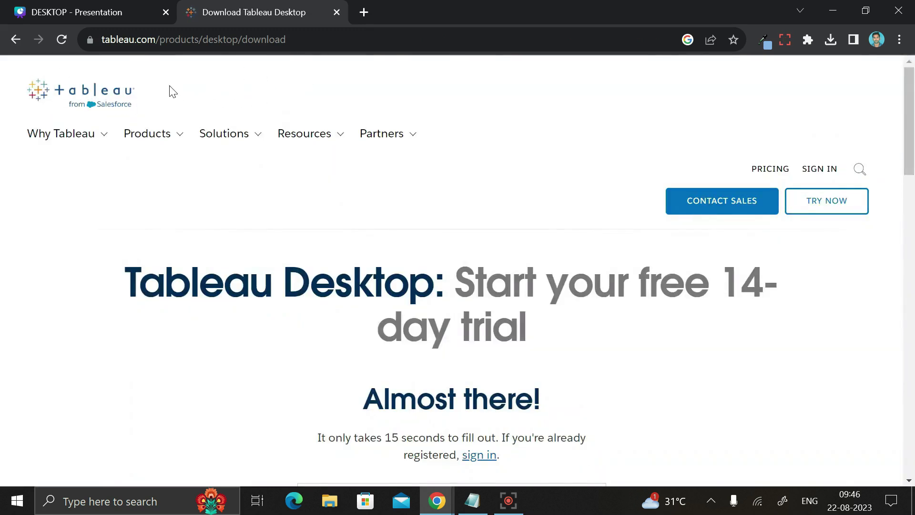
# Highlight parts of the free-trial page heading, then bring up the Products menu
pyautogui.moveTo(125, 286); pyautogui.dragTo(397, 286)
pyautogui.moveTo(469, 284); pyautogui.dragTo(709, 332)
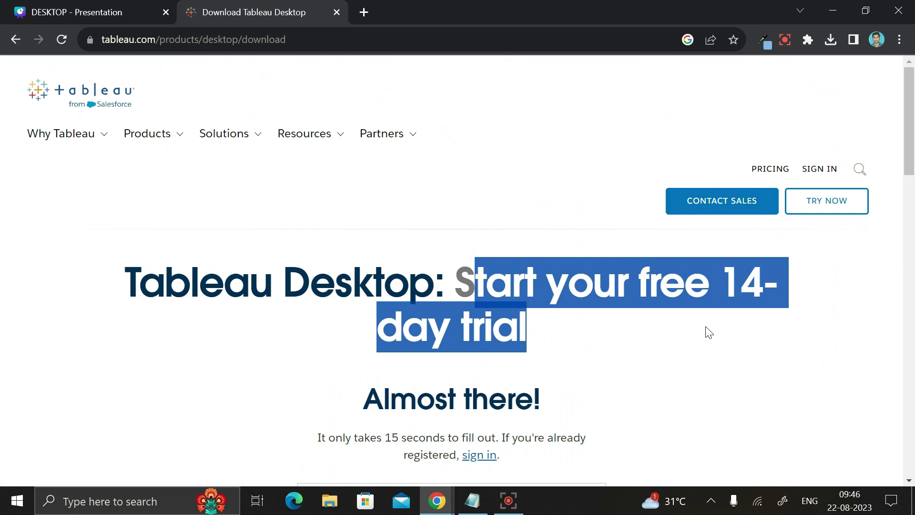
pyautogui.click(545, 336)
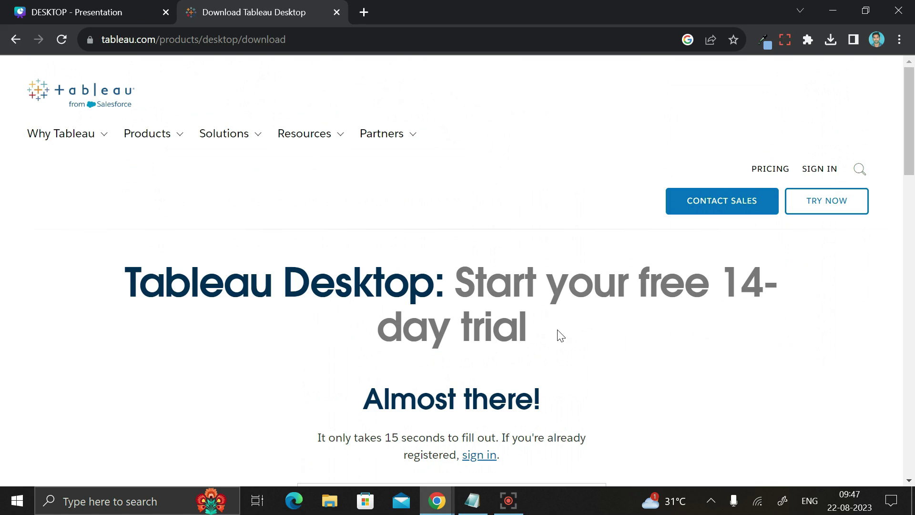
pyautogui.moveTo(125, 284); pyautogui.dragTo(434, 283)
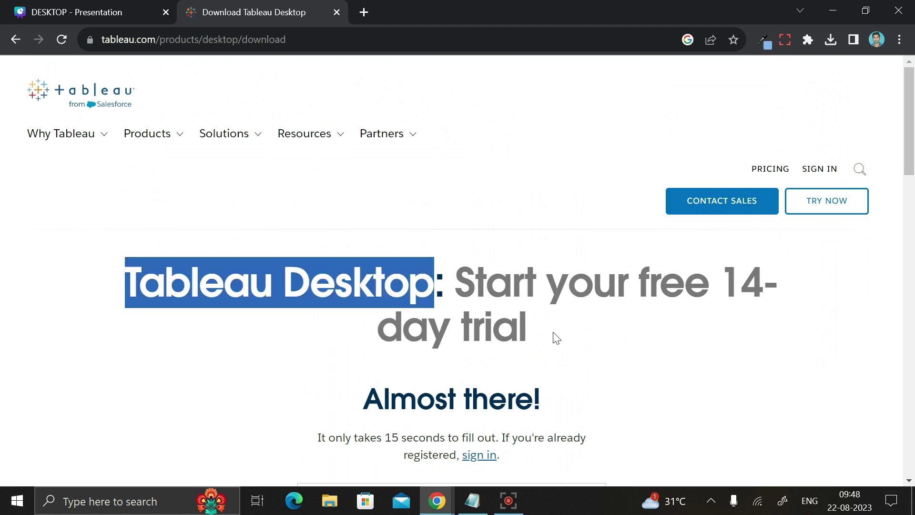
pyautogui.click(556, 338)
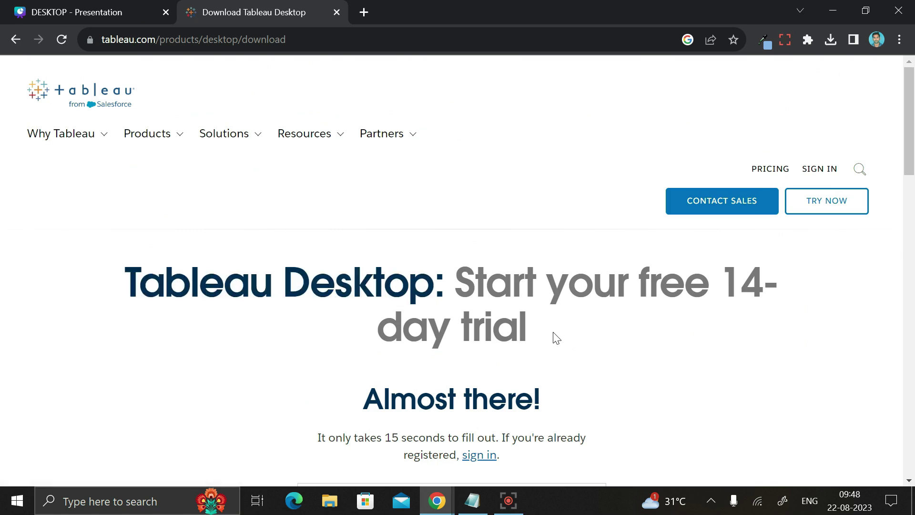
pyautogui.click(145, 136)
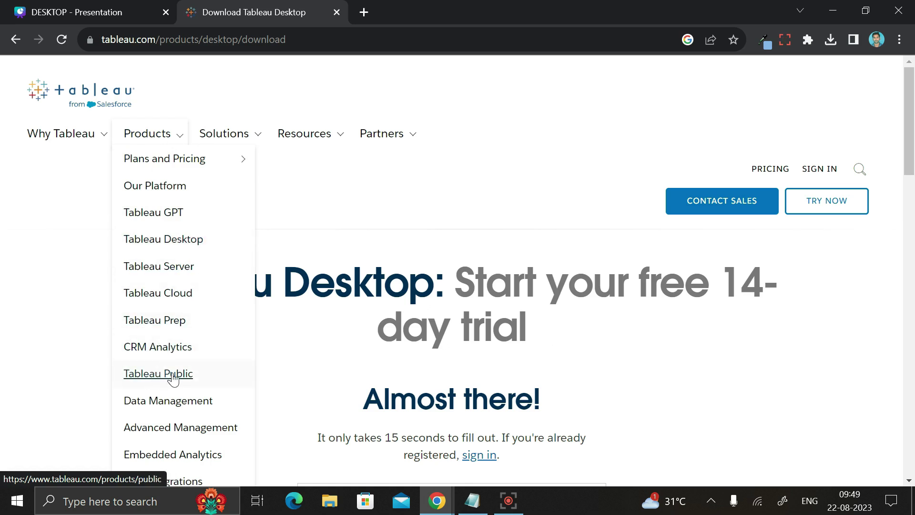
# Choose Tableau Desktop from the Products menu, then start its free trial from the product page
pyautogui.moveTo(177, 170)
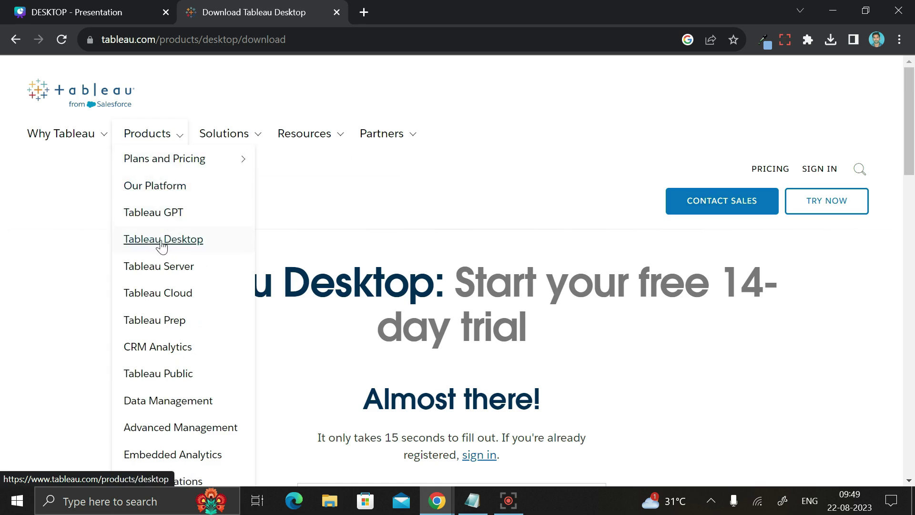
pyautogui.click(161, 243)
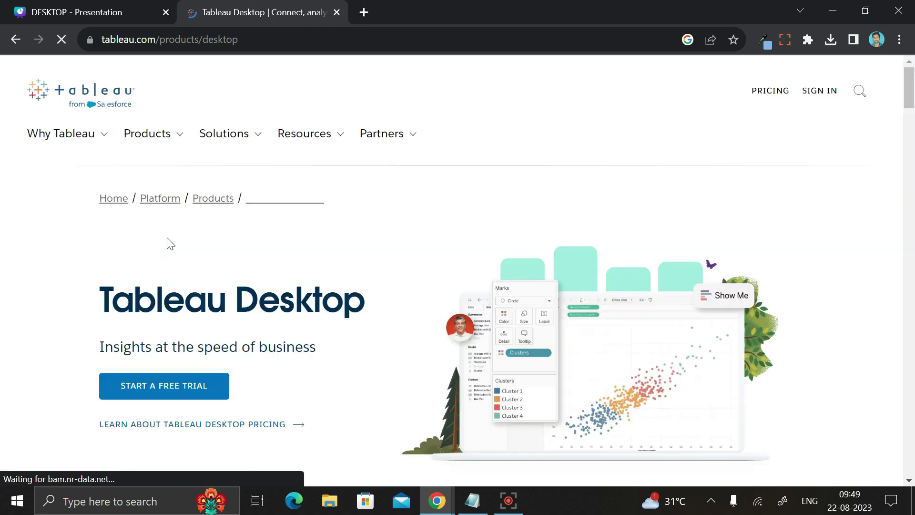
pyautogui.scroll(-1, 447, 247)
pyautogui.scroll(-1, 452, 248)
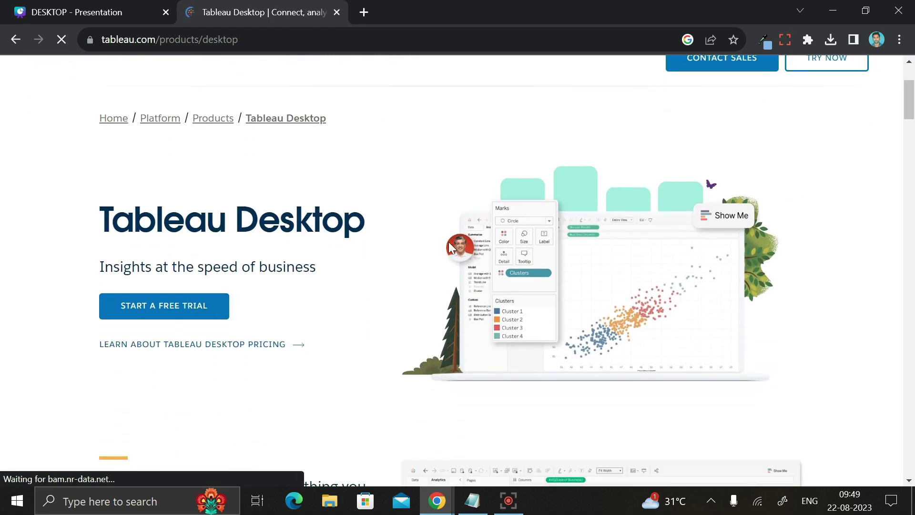
pyautogui.scroll(-3, 448, 243)
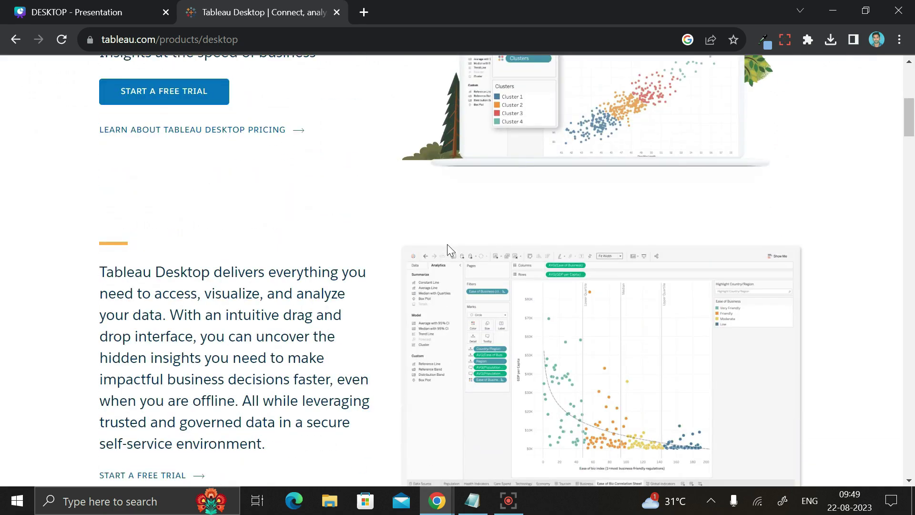
pyautogui.scroll(-4, 447, 244)
pyautogui.scroll(8, 448, 245)
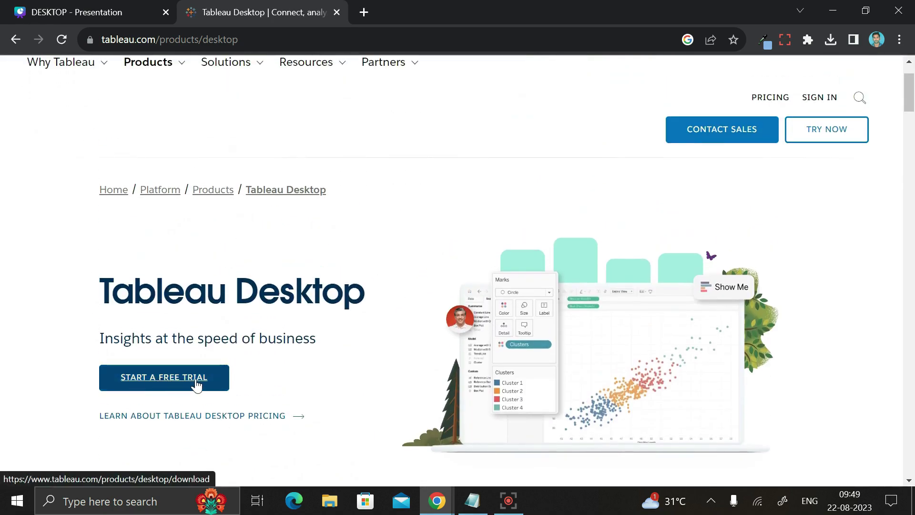
pyautogui.scroll(-3, 269, 370)
pyautogui.click(184, 234)
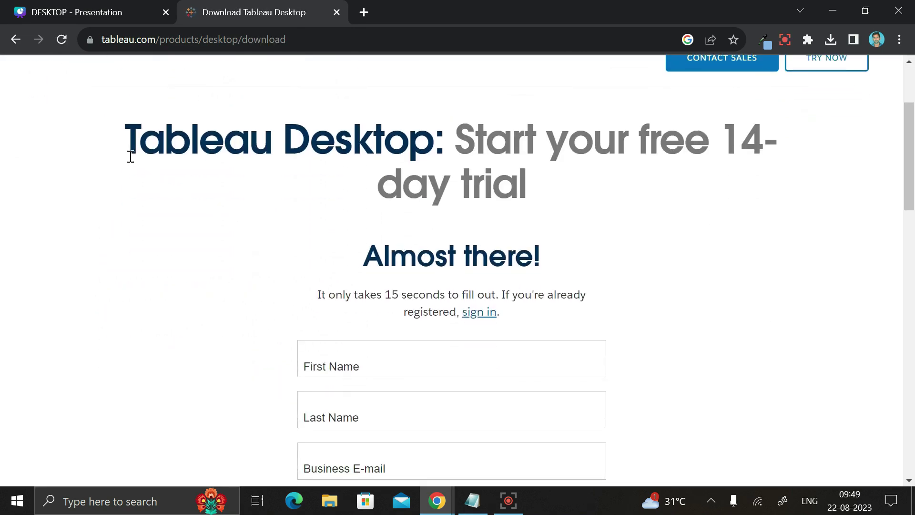
# Enter your first and last name, business e-mail and organization in the trial form
pyautogui.scroll(-5, 291, 176)
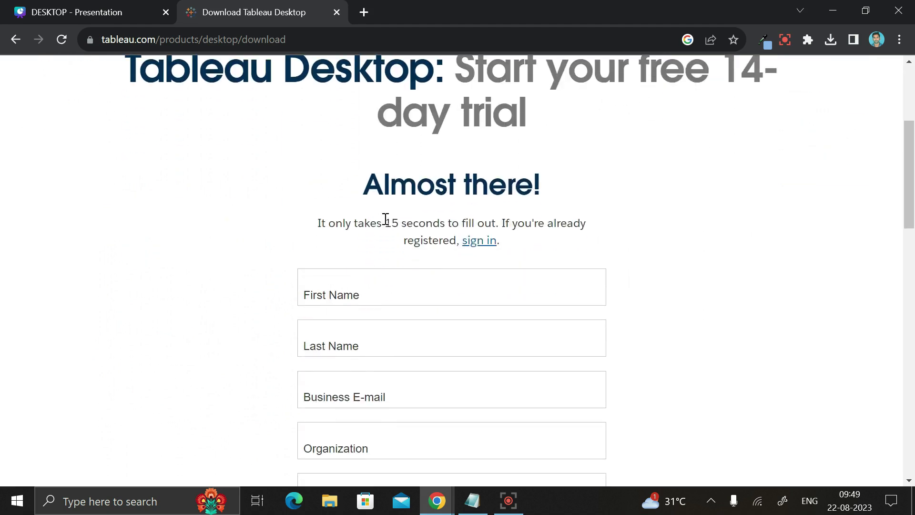
pyautogui.scroll(-3, 396, 292)
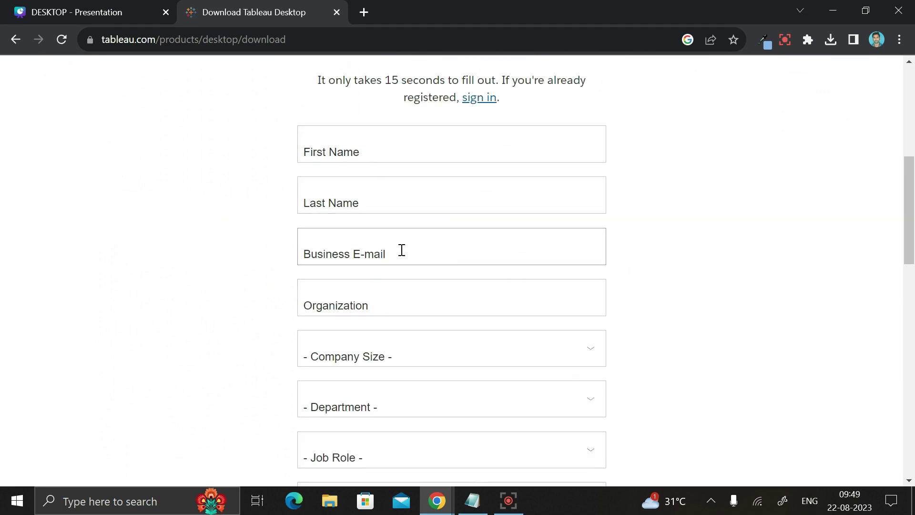
pyautogui.scroll(-4, 403, 298)
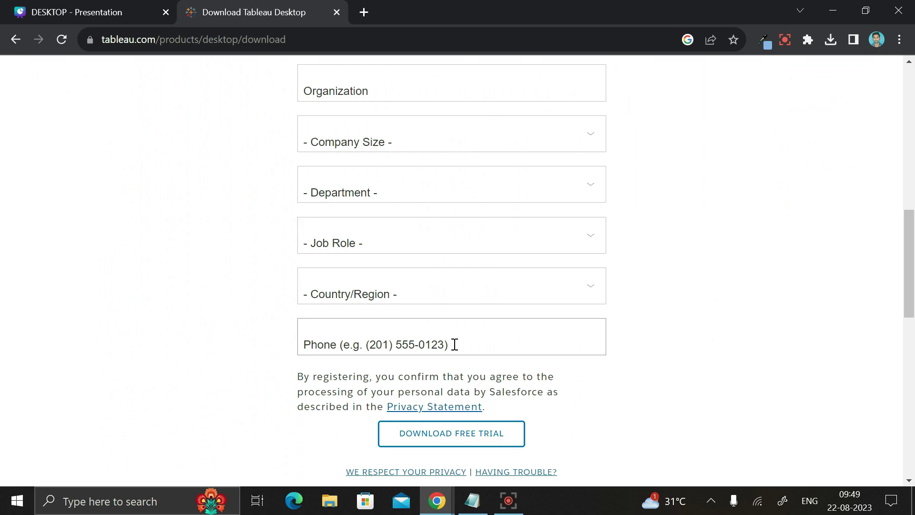
pyautogui.scroll(5, 454, 343)
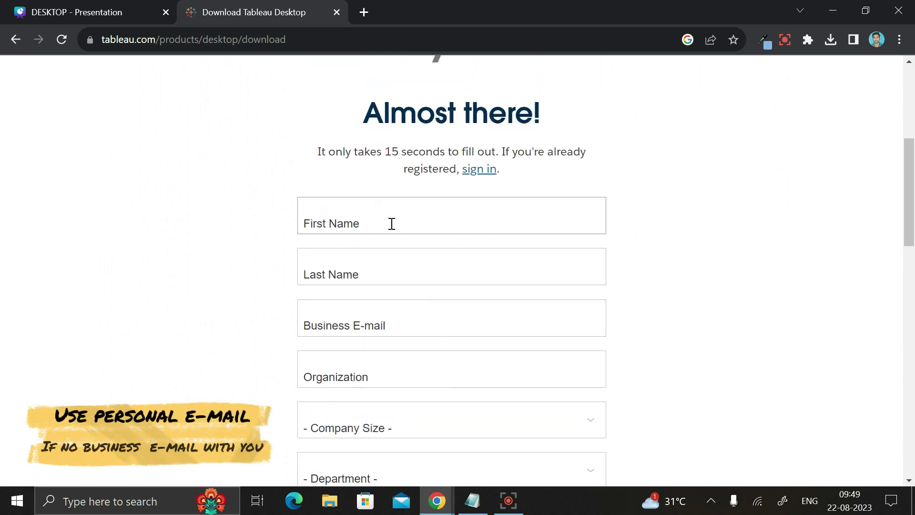
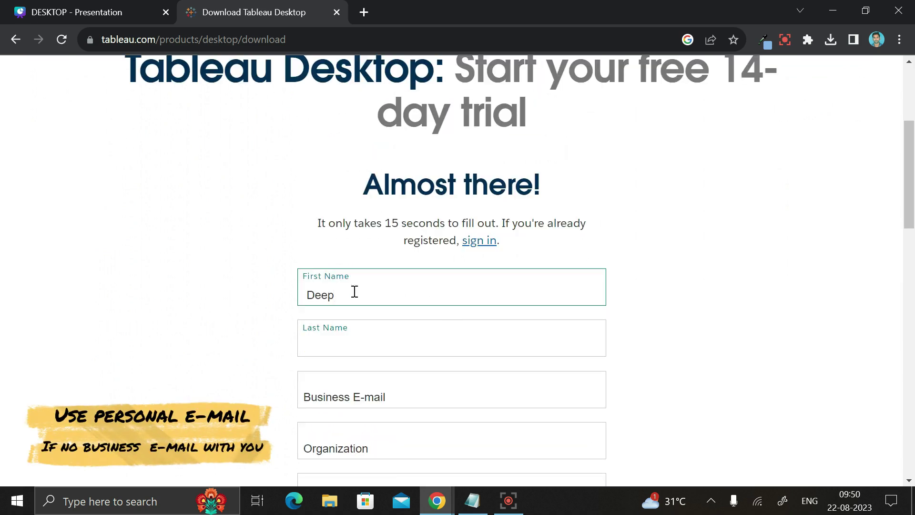
pyautogui.click(352, 341)
pyautogui.scroll(-1, 352, 343)
pyautogui.click(391, 261)
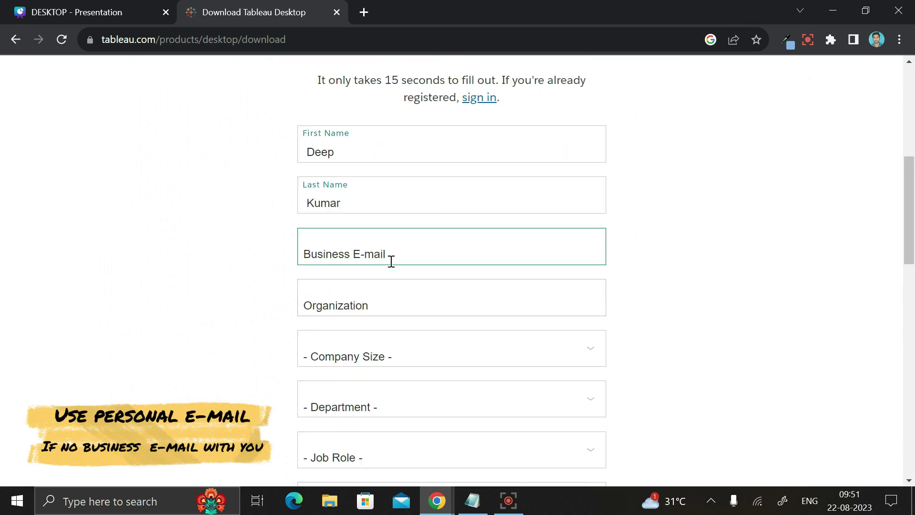
pyautogui.click(375, 300)
pyautogui.write('tcs')
# Set company size 201 - 10,000, department IT, job role Analyst and country India
pyautogui.click(435, 357)
pyautogui.click(428, 416)
pyautogui.scroll(-1, 427, 381)
pyautogui.click(424, 335)
pyautogui.click(405, 131)
pyautogui.click(405, 315)
pyautogui.click(382, 109)
pyautogui.click(409, 291)
pyautogui.write('india')
pyautogui.press('Return')
# Enter the phone number and submit the form with DOWNLOAD FREE TRIAL
pyautogui.scroll(-1, 437, 300)
pyautogui.click(459, 266)
pyautogui.scroll(-1, 629, 290)
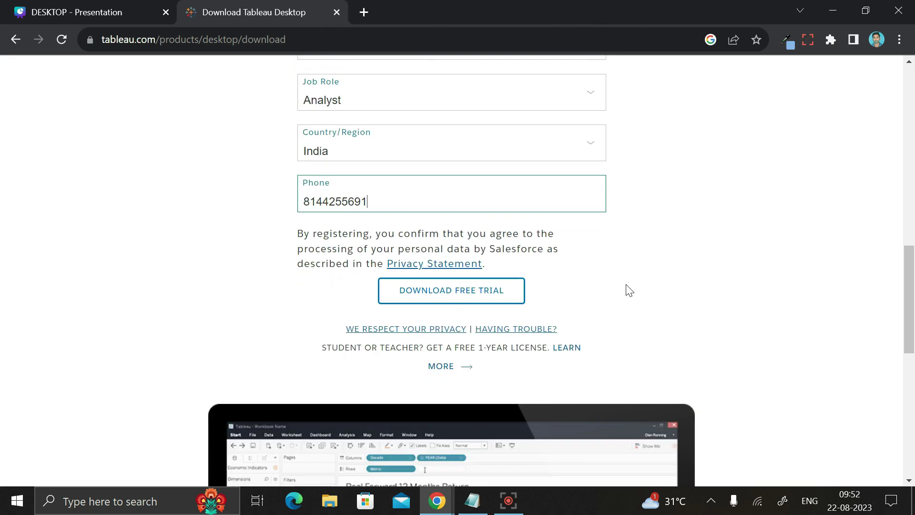
pyautogui.click(454, 291)
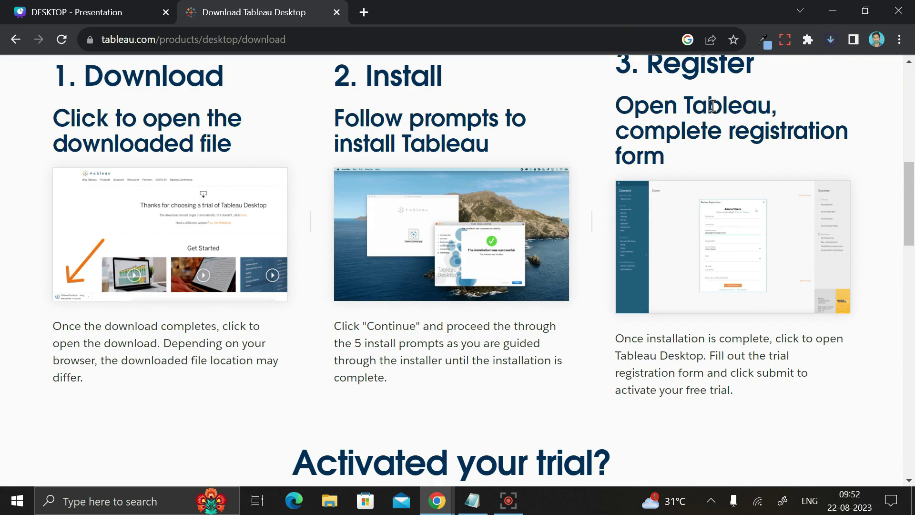
# Confirm the 634 MB TableauDesktop download is Done in Chrome, then open File Explorer
pyautogui.click(831, 39)
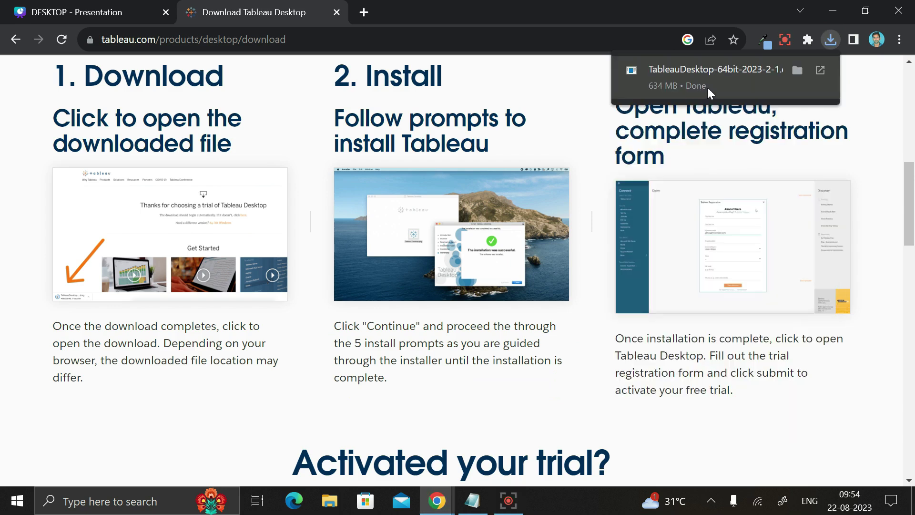
pyautogui.click(331, 508)
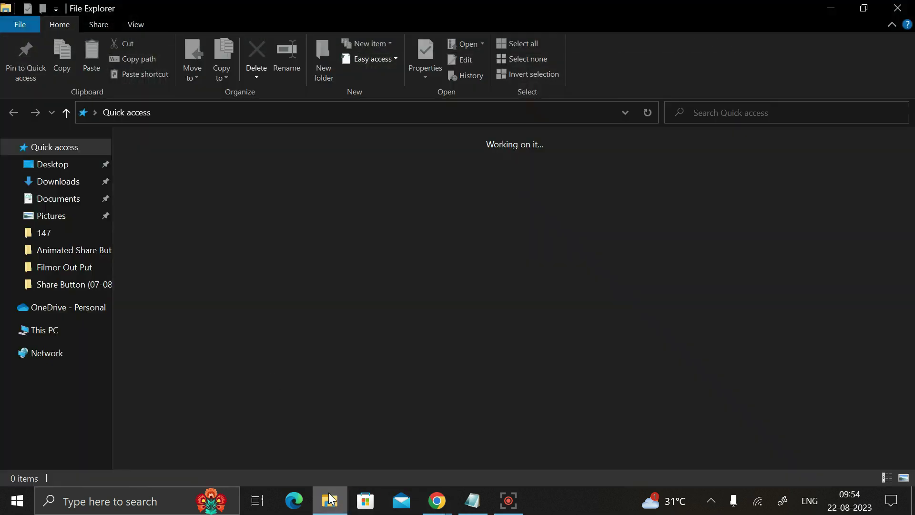
# Run TableauDesktop-64bit-2023-2-1 from the Downloads folder
pyautogui.click(58, 187)
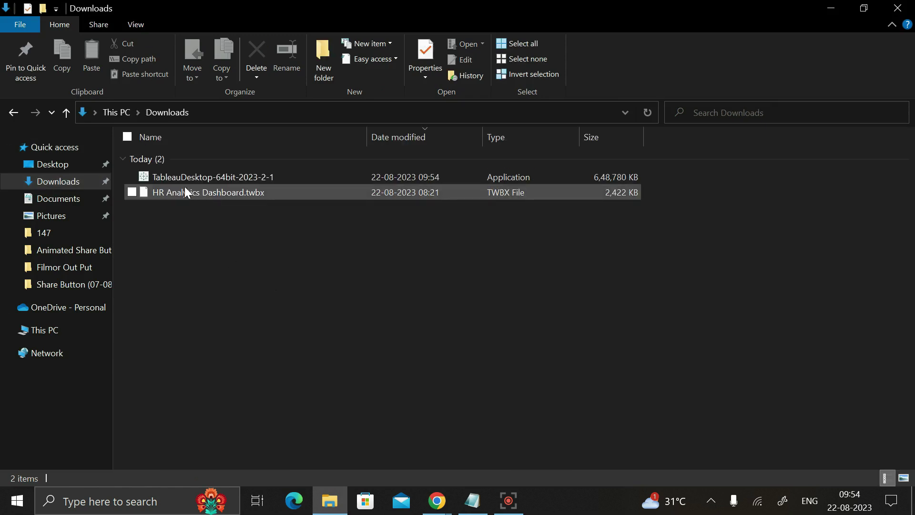
pyautogui.moveTo(184, 180)
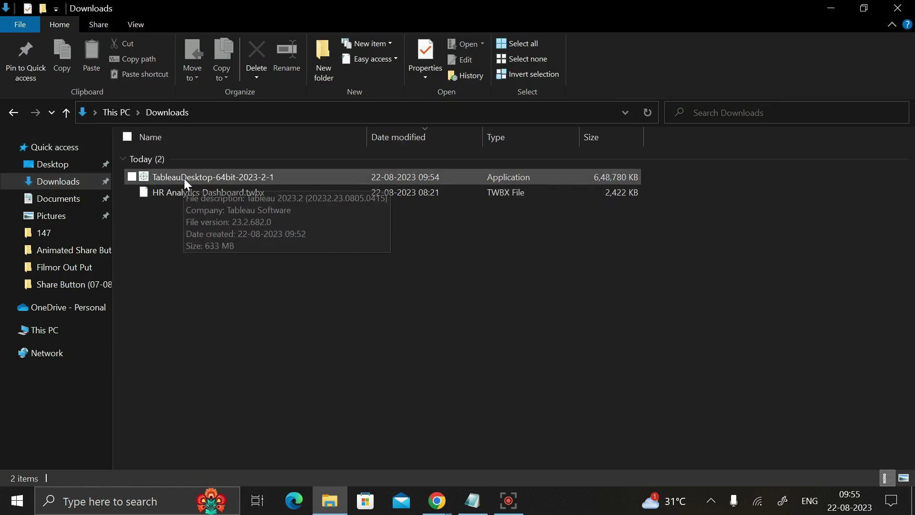
pyautogui.doubleClick(208, 176)
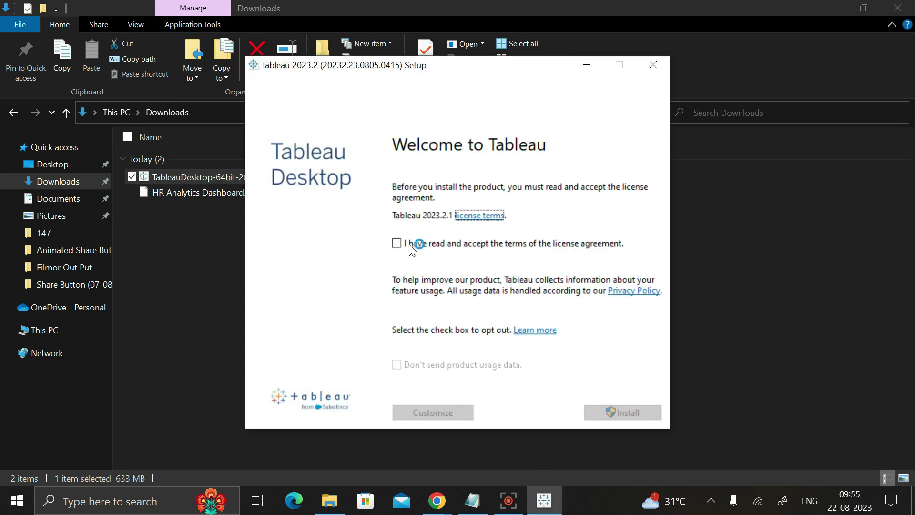
# Accept the license, decline usage data, install Tableau 2023.2.1, then refresh the desktop after restart
pyautogui.click(396, 244)
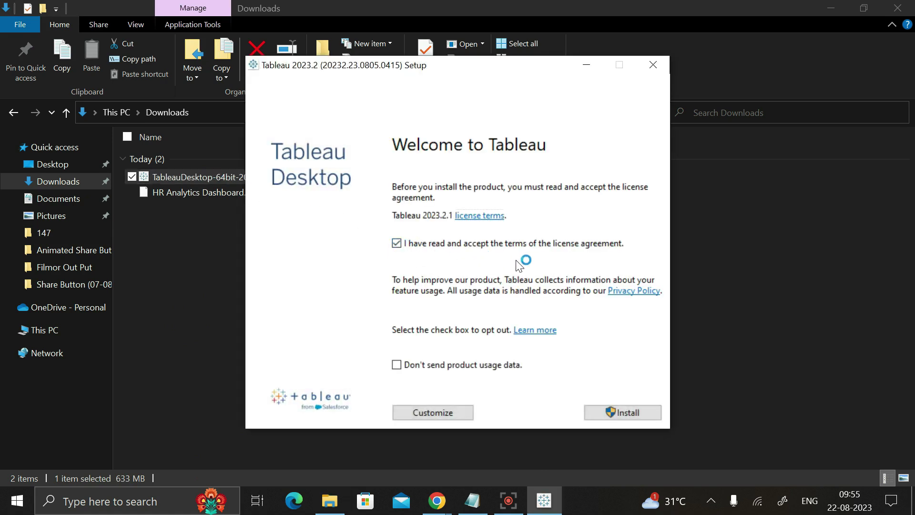
pyautogui.click(397, 365)
pyautogui.click(627, 418)
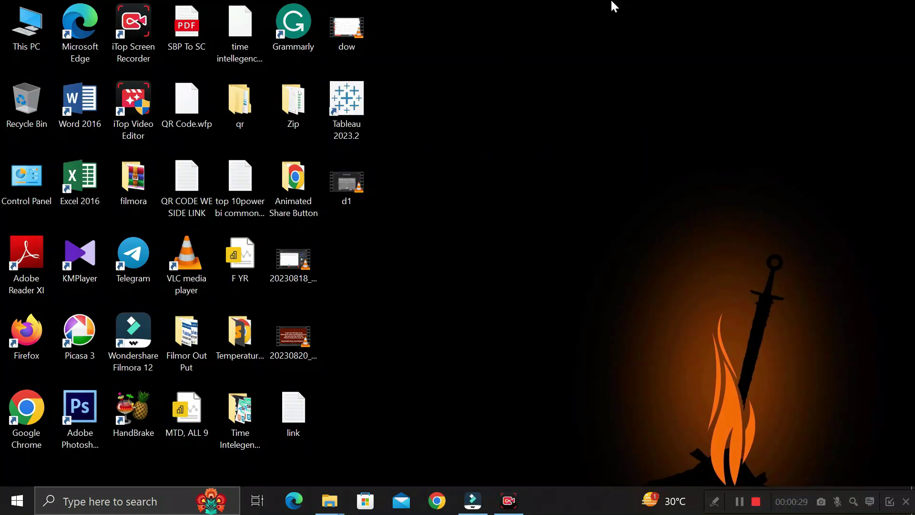
pyautogui.rightClick(610, 2)
pyautogui.click(599, 52)
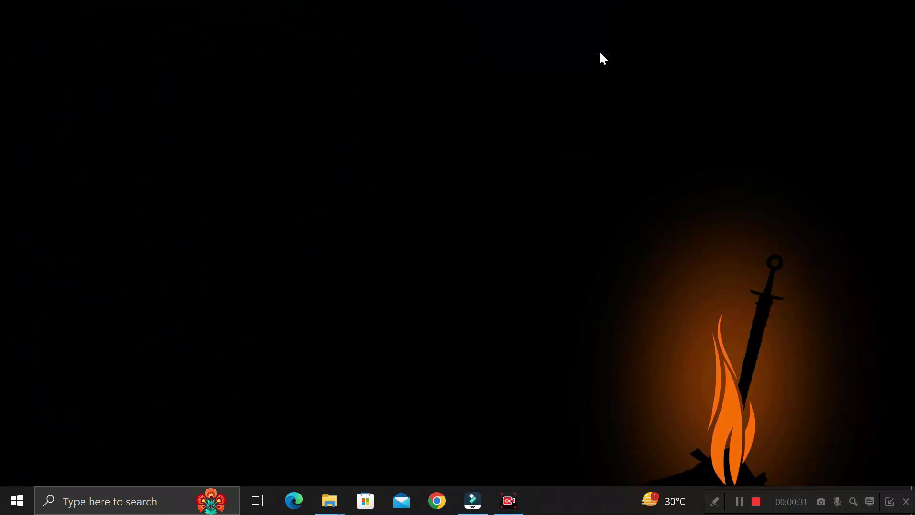
# Reposition the Tableau 2023.2 desktop shortcut and launch it to reach the Activate Tableau dialog
pyautogui.moveTo(342, 110); pyautogui.dragTo(532, 179)
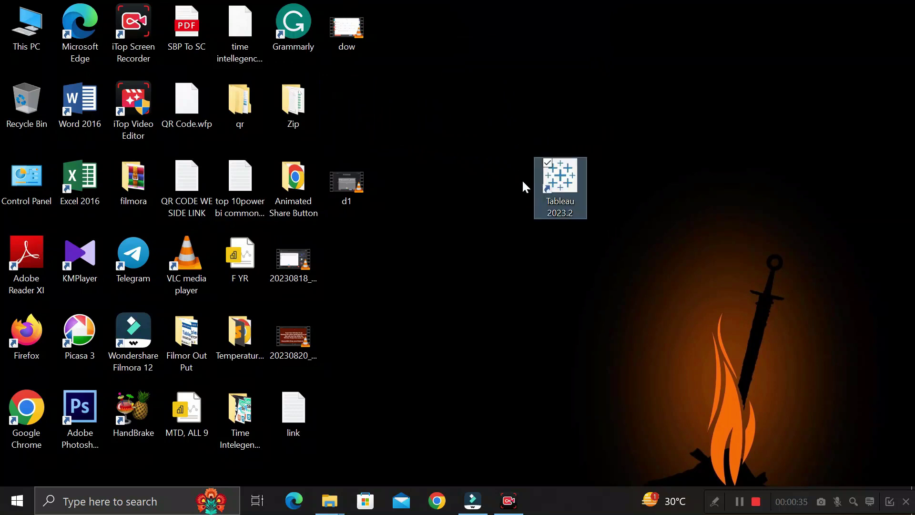
pyautogui.moveTo(499, 139); pyautogui.dragTo(623, 246)
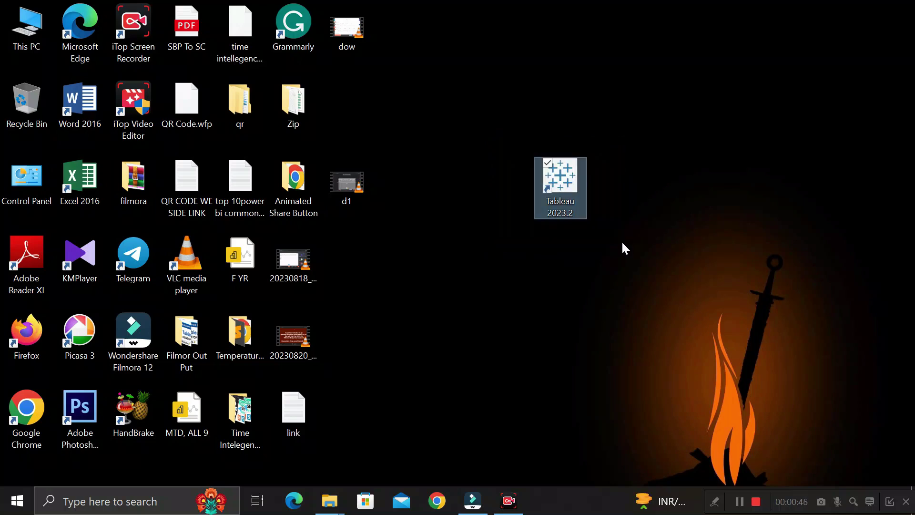
pyautogui.click(624, 247)
pyautogui.doubleClick(571, 181)
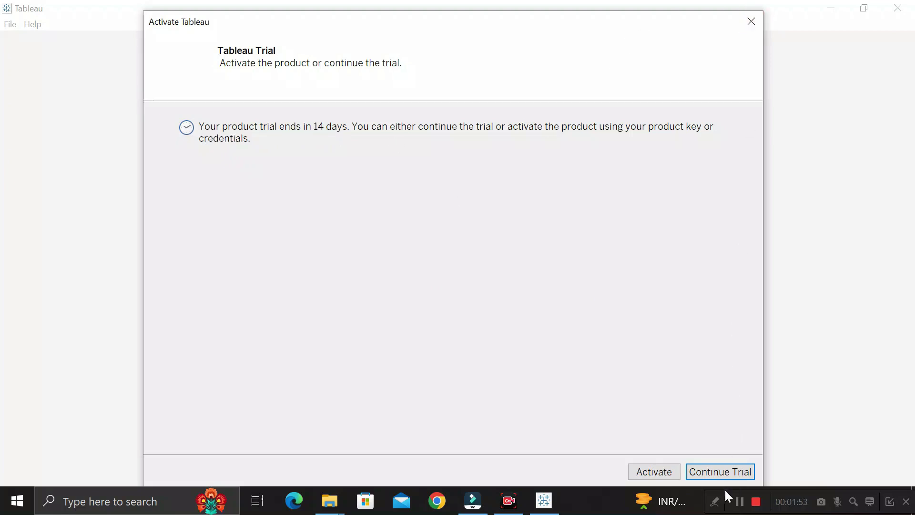
# Continue the trial, create a new workbook Book2 via File > New, and maximize its window
pyautogui.click(722, 474)
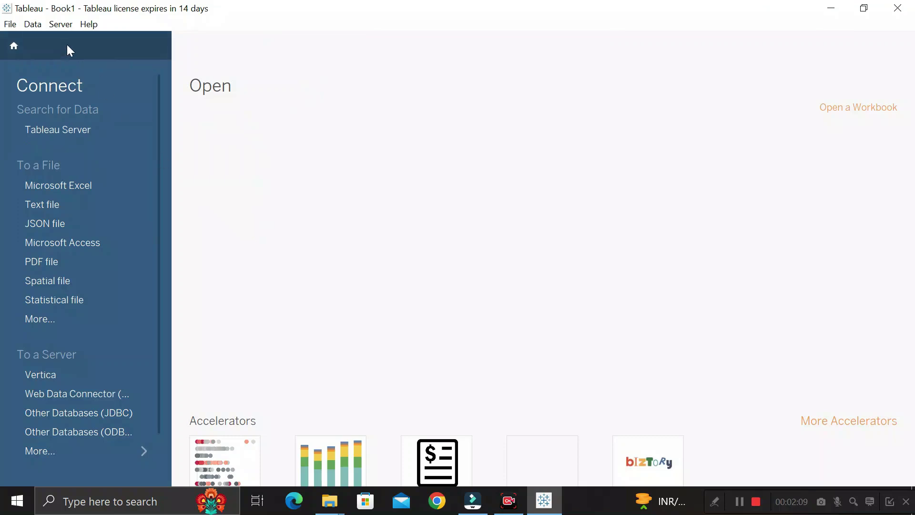
pyautogui.click(9, 25)
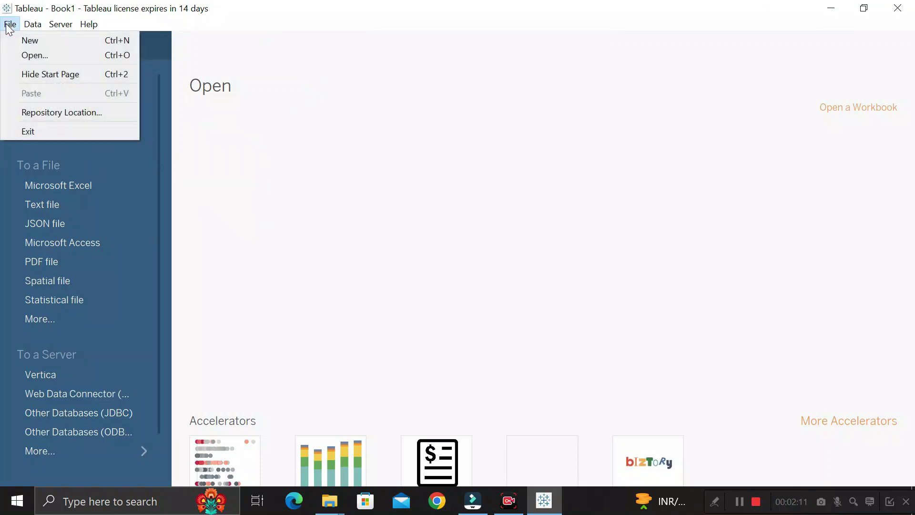
pyautogui.click(25, 39)
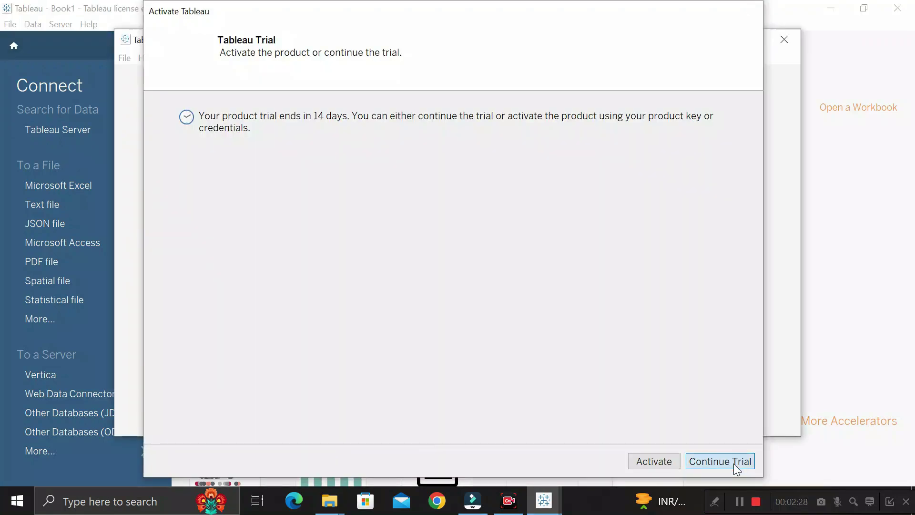
pyautogui.click(733, 463)
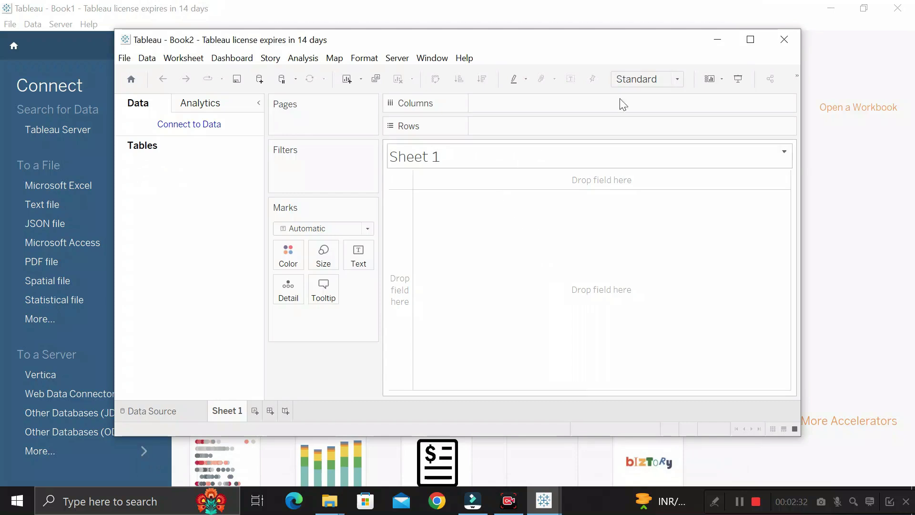
pyautogui.click(749, 39)
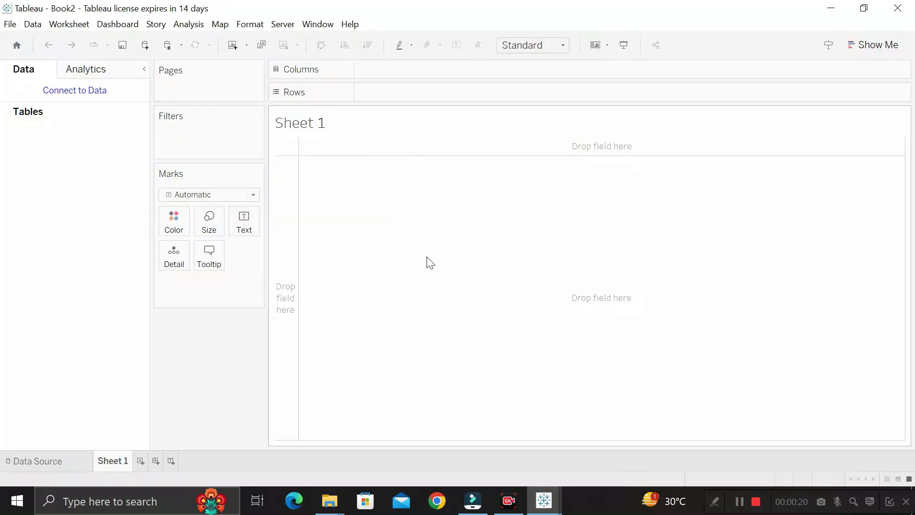